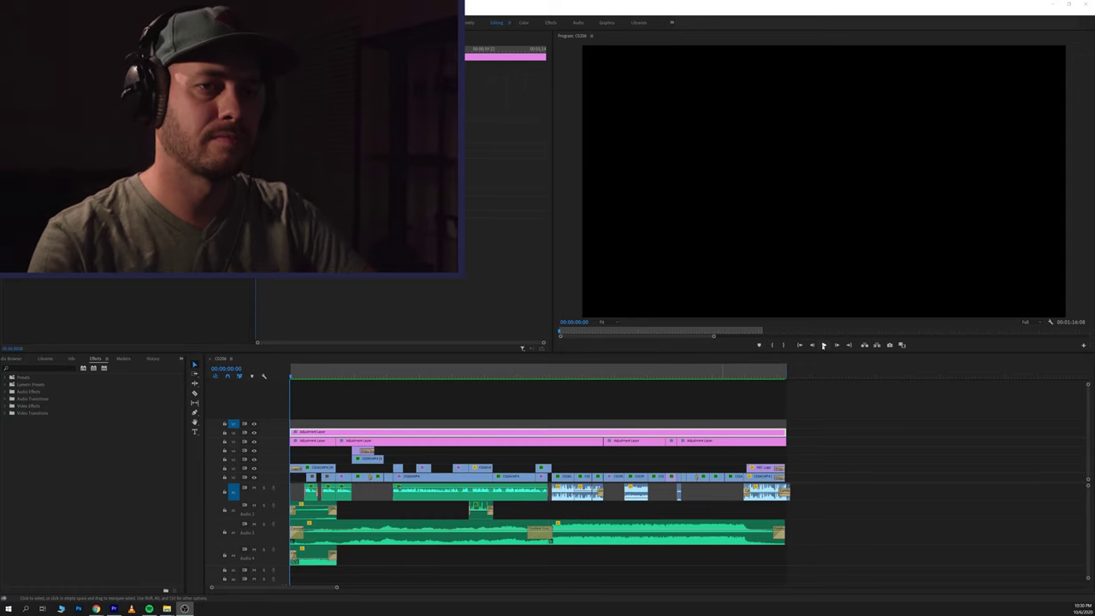
# - Play the teaser, pause on the speaker at 00:00:07:16, then return to the start
pyautogui.click(824, 345)
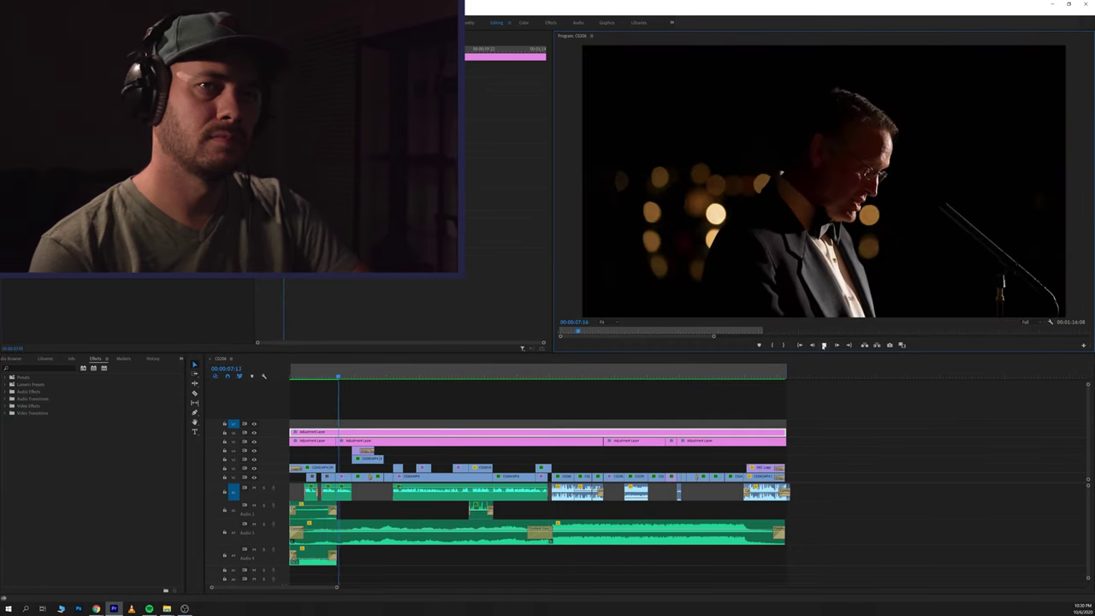
pyautogui.click(824, 345)
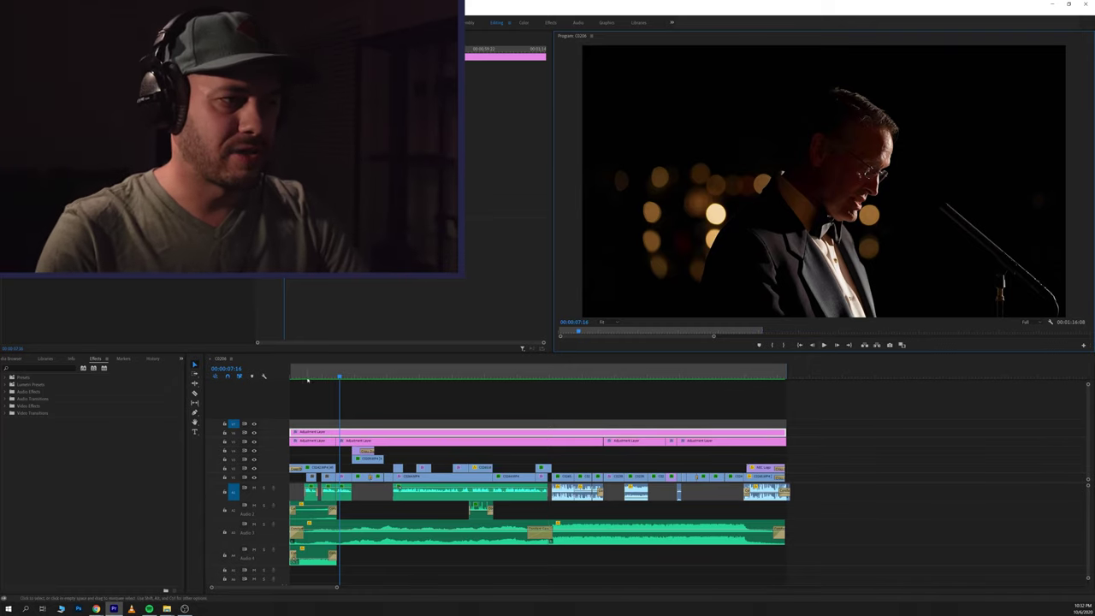
pyautogui.press('Home')
# - Replay the teaser, pausing at 05:23 in the car scene and again on the staircase at 14:13
pyautogui.press('space')
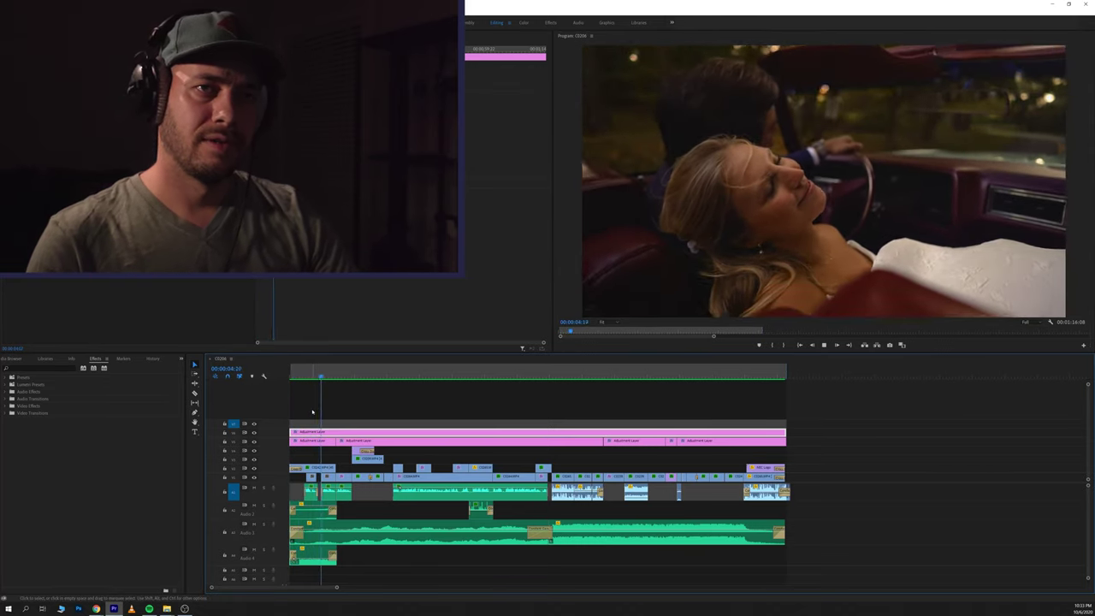
pyautogui.press('space')
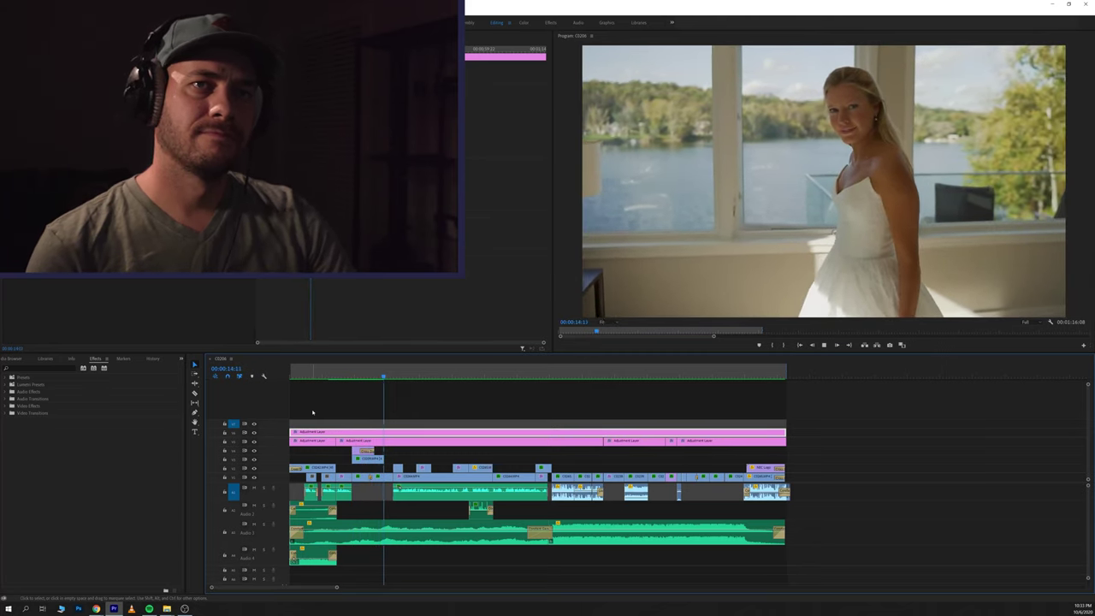
pyautogui.press('space')
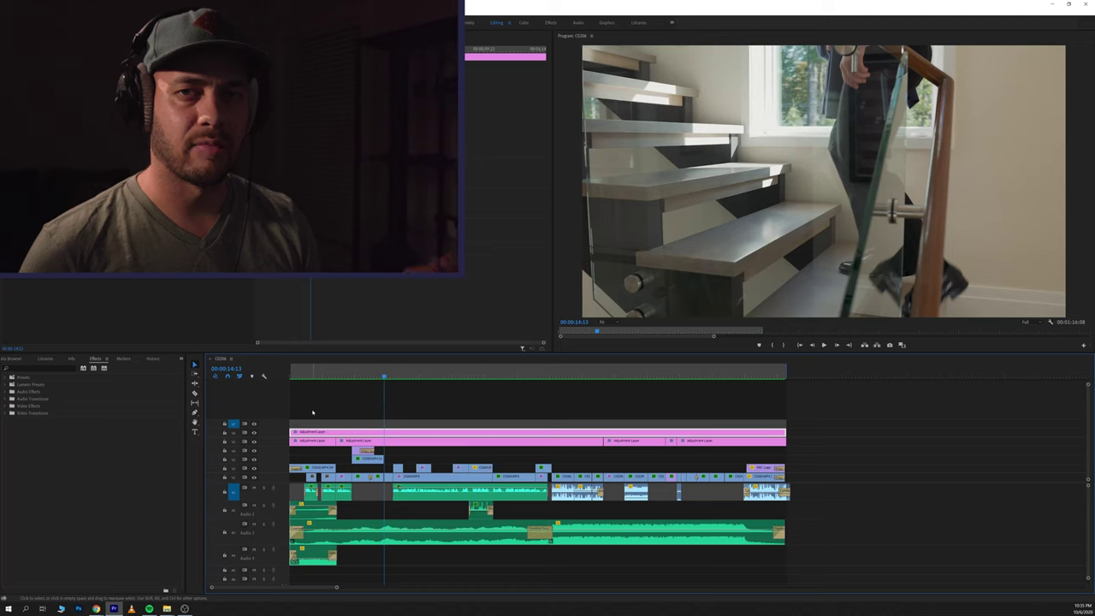
# - Move the playhead back to 00:00:12:04 on the bride by the lakeside window
pyautogui.click(372, 371)
# - Scrub back through the bride shots via 10:18 to about 09:13, select the small V4 clip, and save
pyautogui.moveTo(371, 371); pyautogui.dragTo(370, 371)
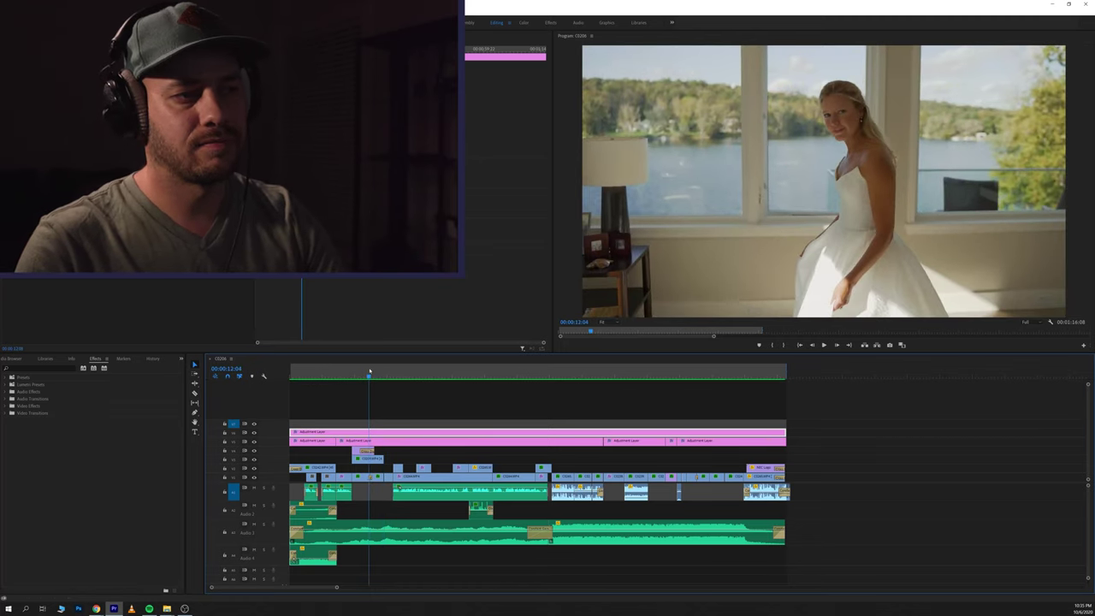
pyautogui.click(364, 450)
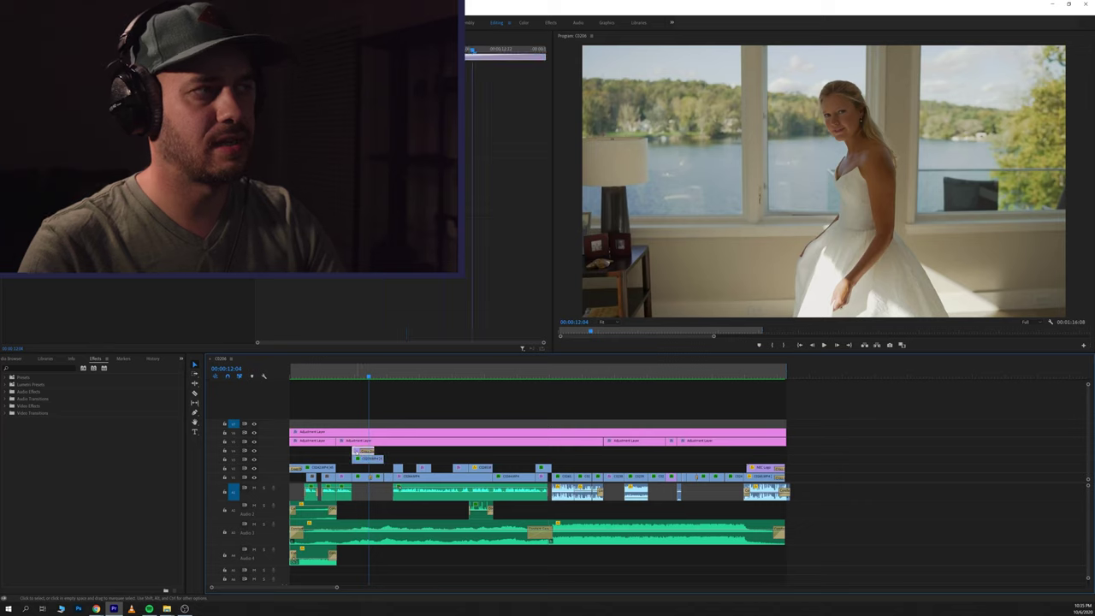
pyautogui.click(360, 373)
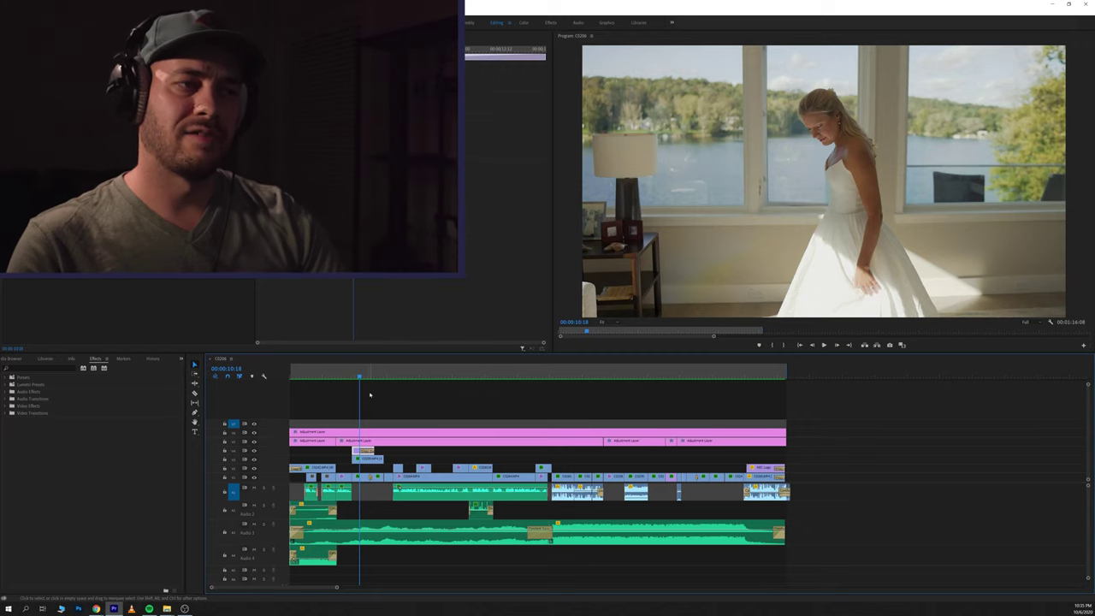
pyautogui.click(355, 374)
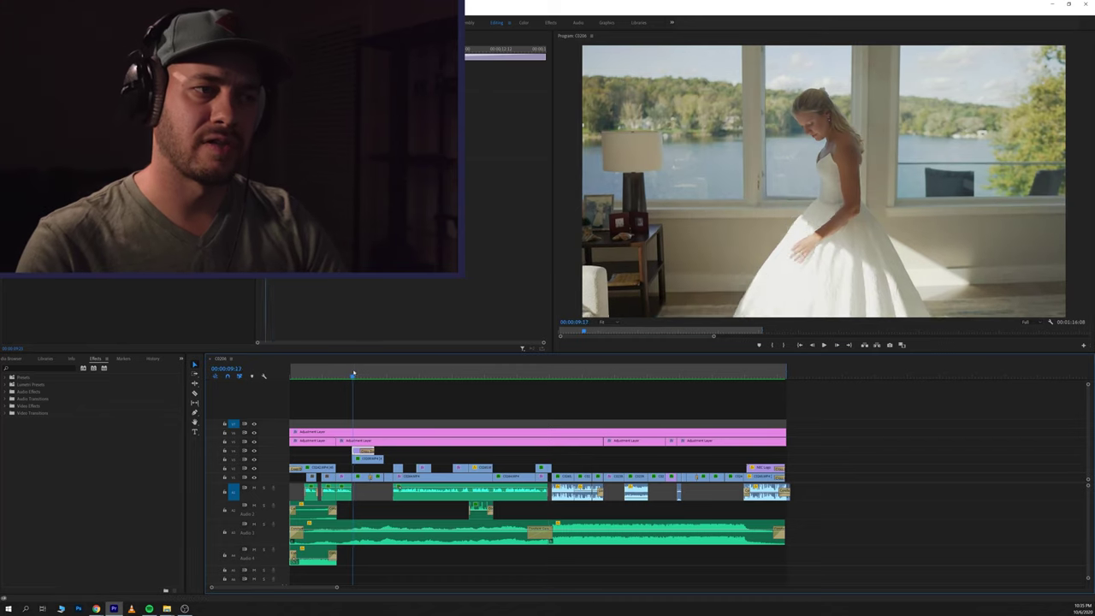
pyautogui.moveTo(352, 374)
pyautogui.mouseDown()
pyautogui.moveTo(368, 374)
pyautogui.moveTo(352, 372)
pyautogui.mouseUp()
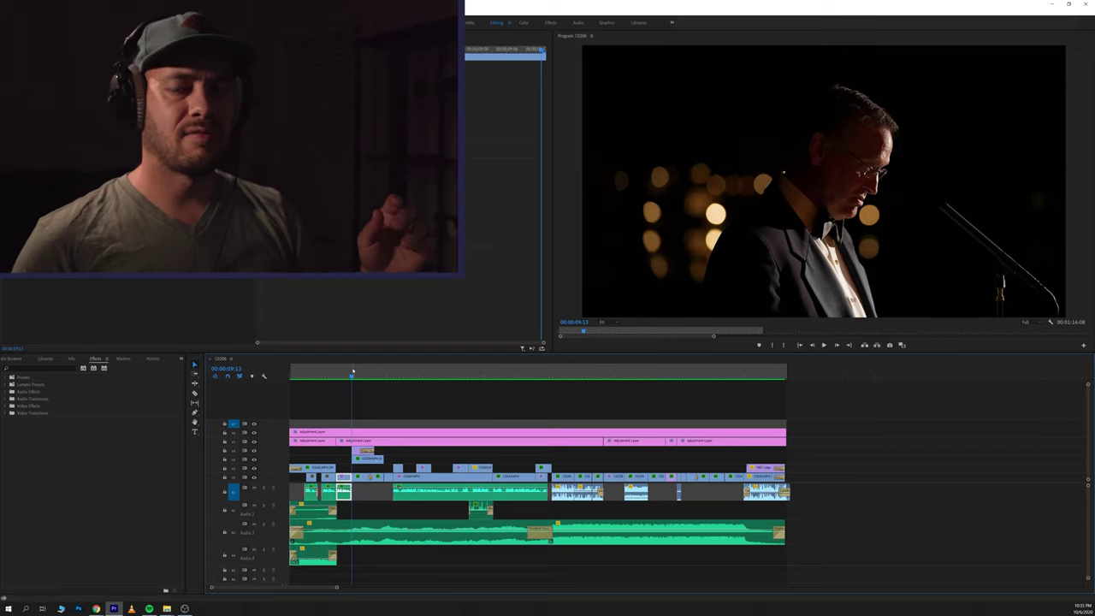
pyautogui.hotkey('ctrl', 's')
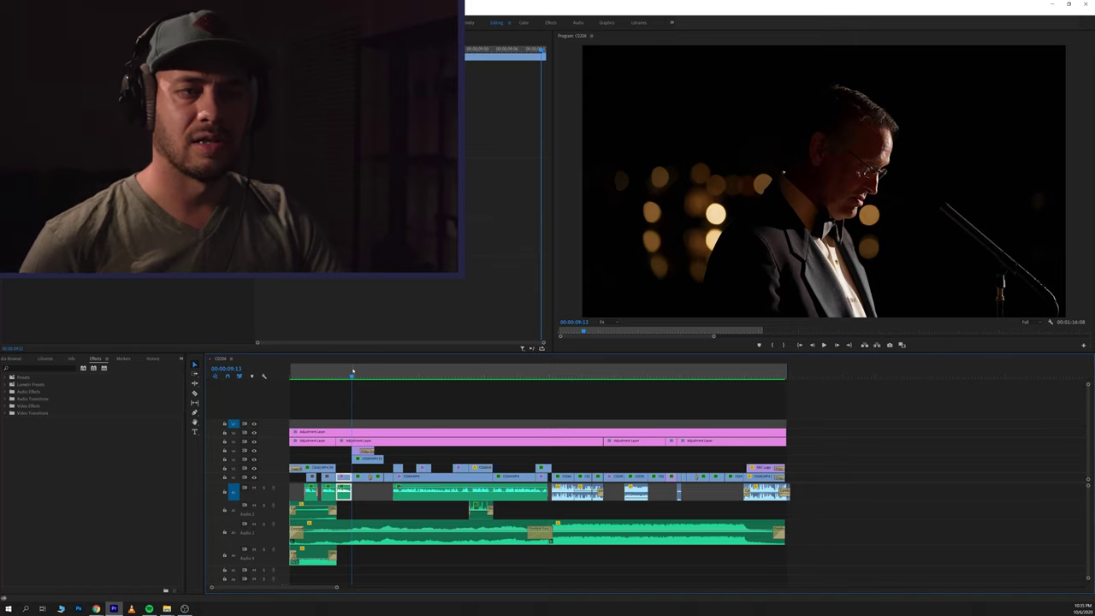
# - Play from 09:13 past the speaker shot, then scrub back to the groom at 00:00:16:23
pyautogui.press('space')
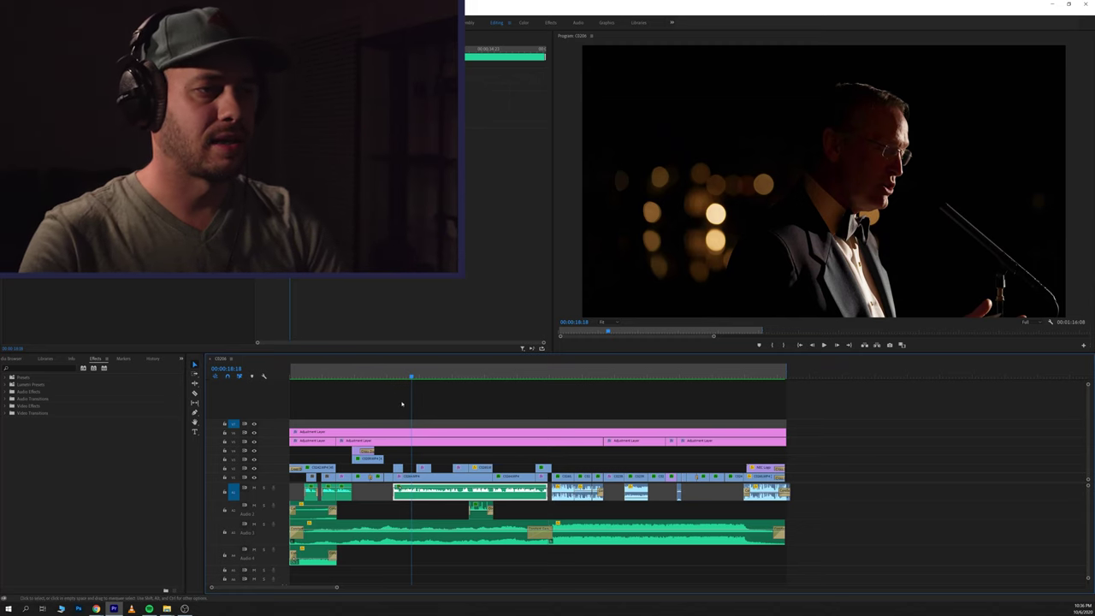
pyautogui.moveTo(411, 374); pyautogui.dragTo(399, 373)
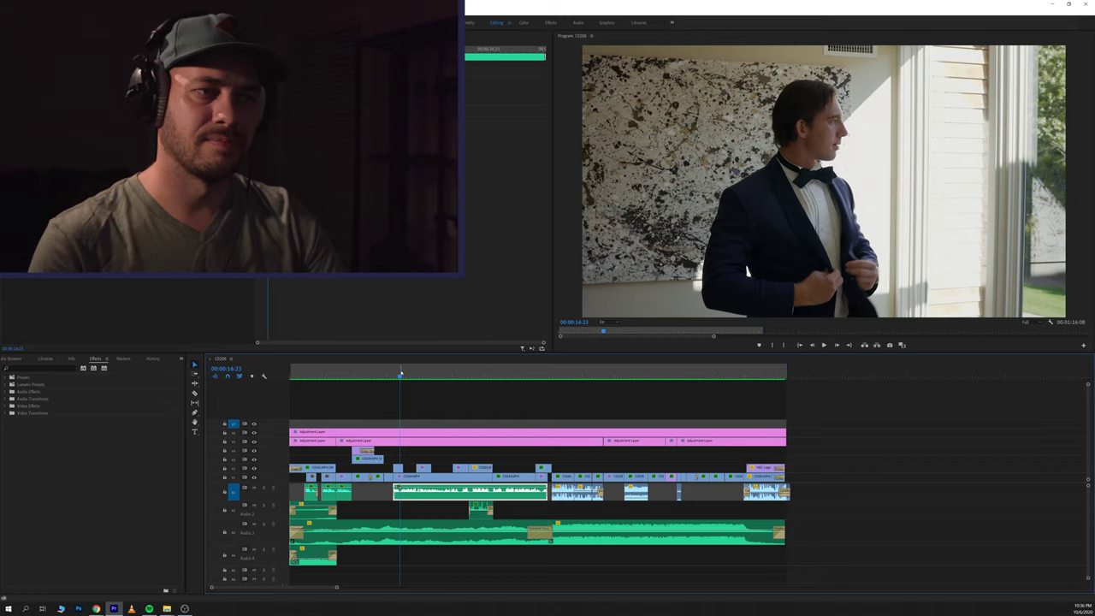
# - Replay from the groom buttoning his jacket, pausing on the speaker at 00:00:19:08
pyautogui.press('space')
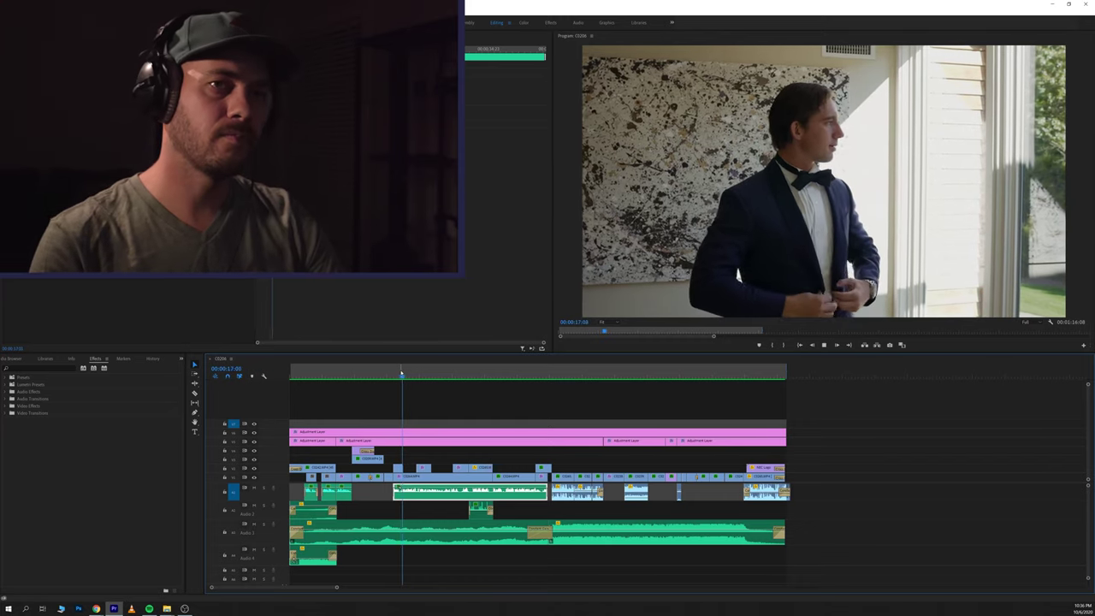
pyautogui.press('space')
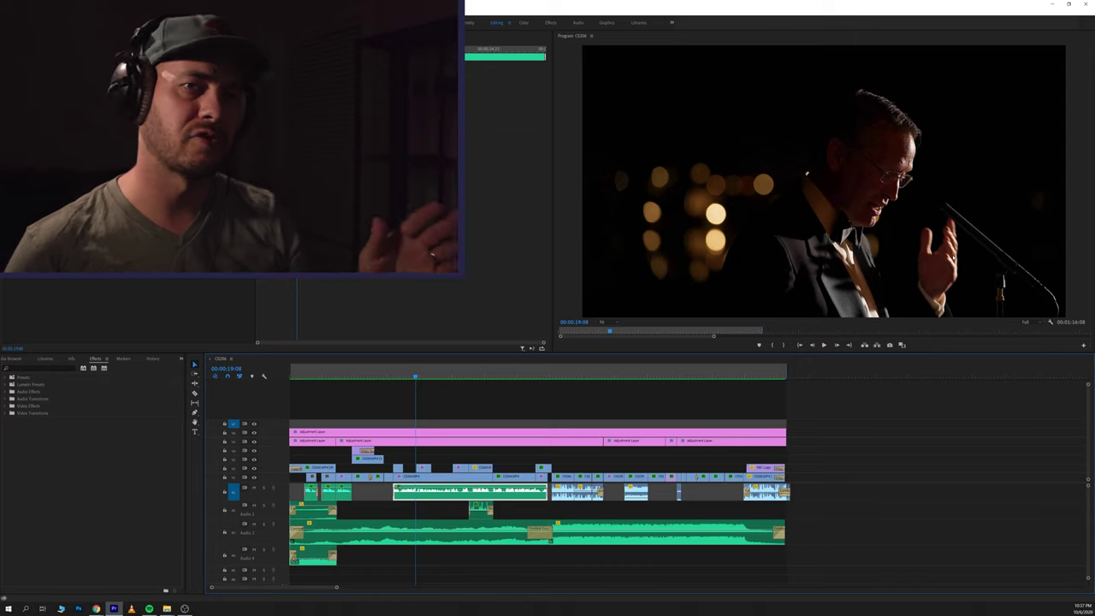
# - Play on from the speaker and pause on the candlelit dinner guests at 00:00:25:13
pyautogui.press('space')
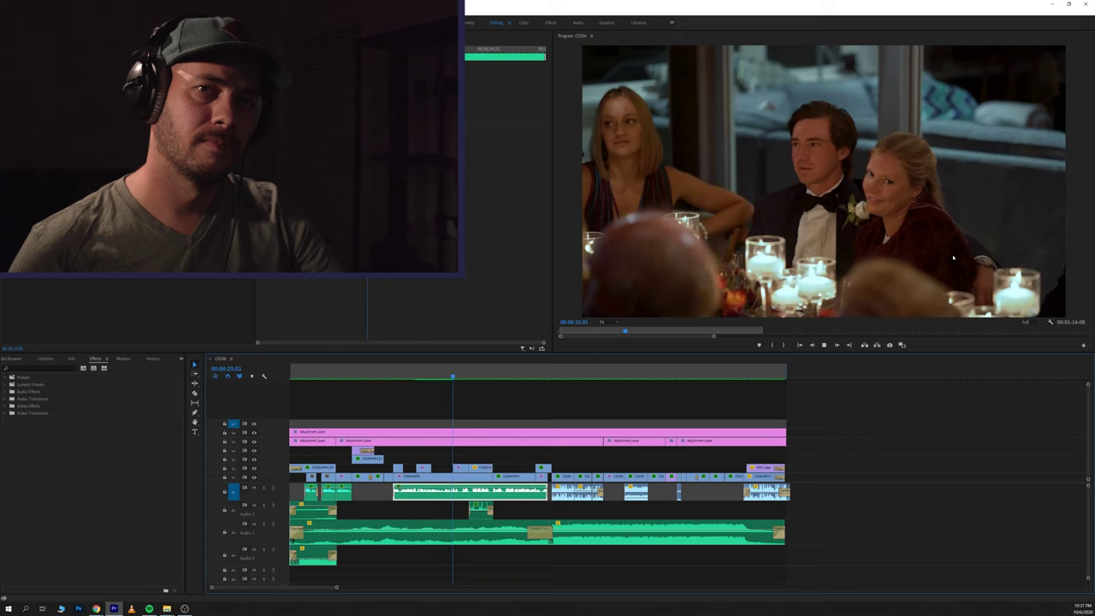
pyautogui.press('space')
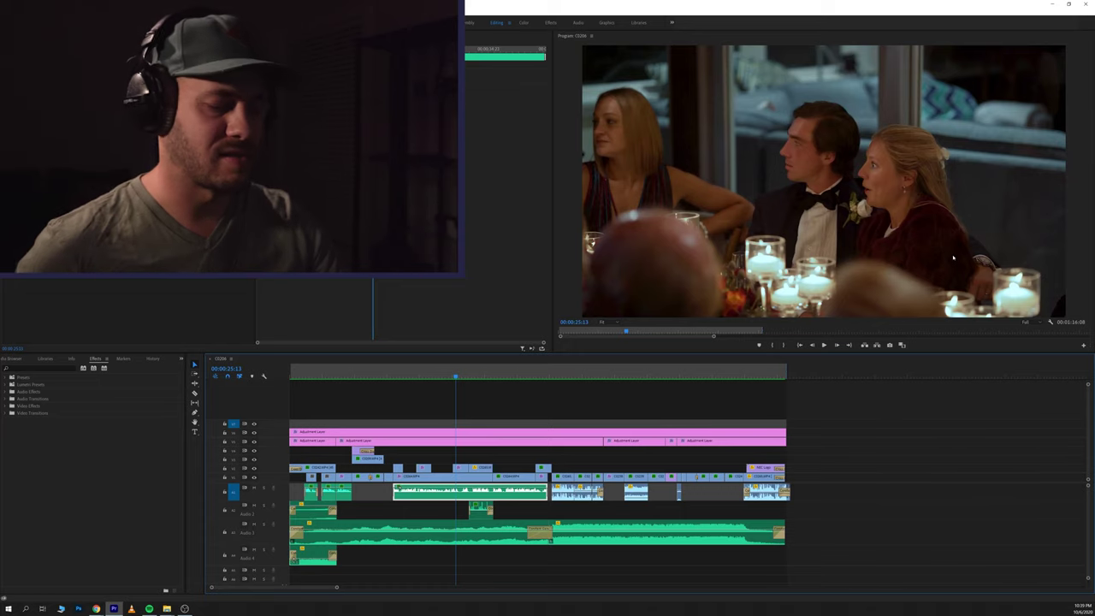
# - Play past the guests into the couple silhouetted against fireworks, around 00:00:41
pyautogui.press('space')
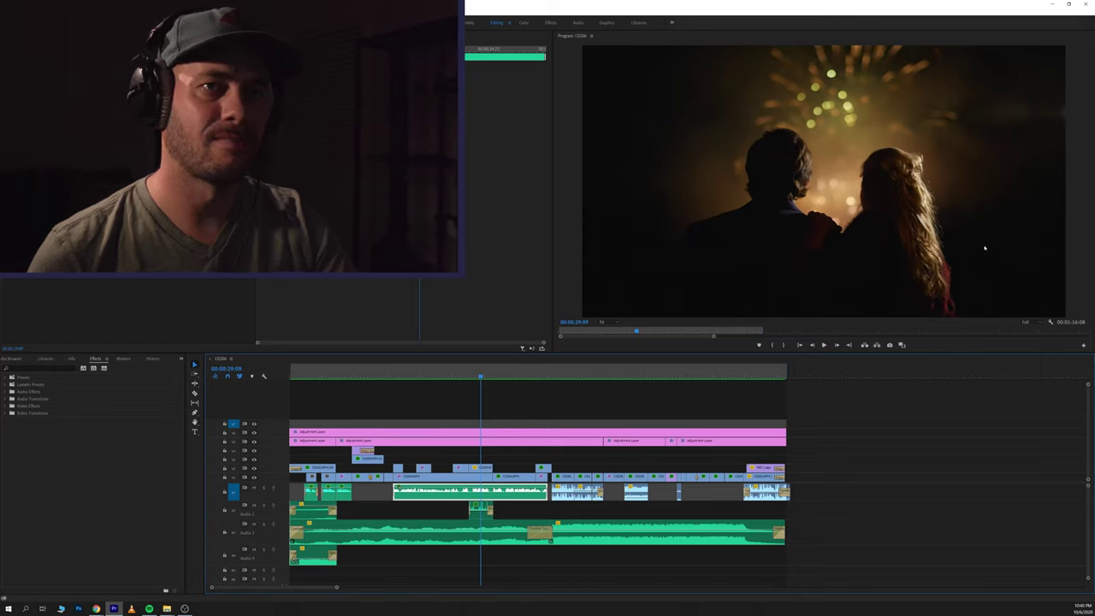
pyautogui.press('space')
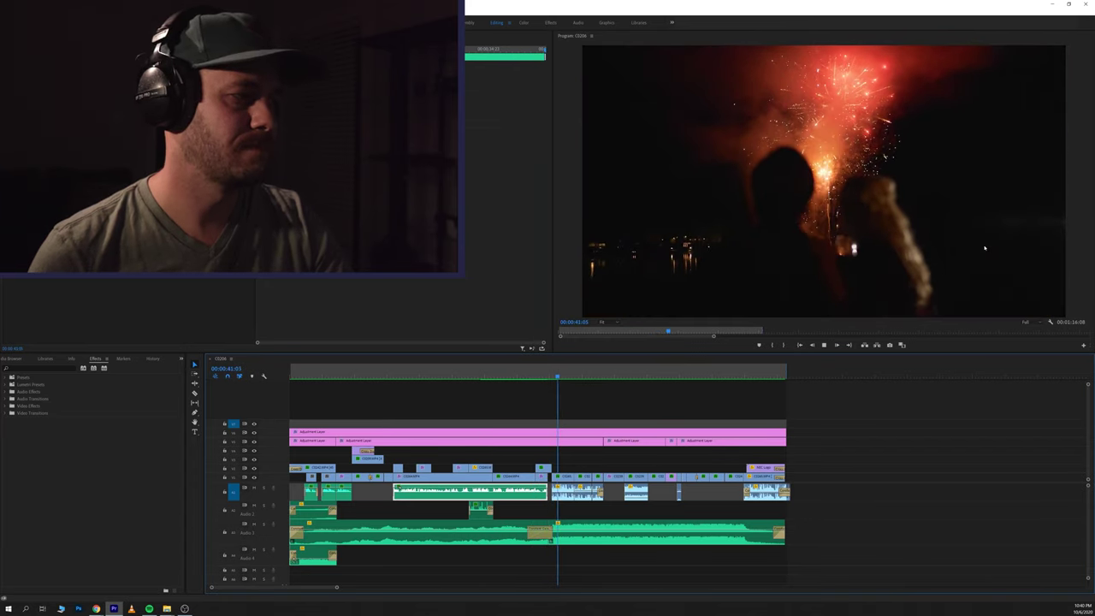
# - Pause on the red fireworks at 00:00:41:05 and shift the later A3 music clip right, leaving a gap
pyautogui.press('space')
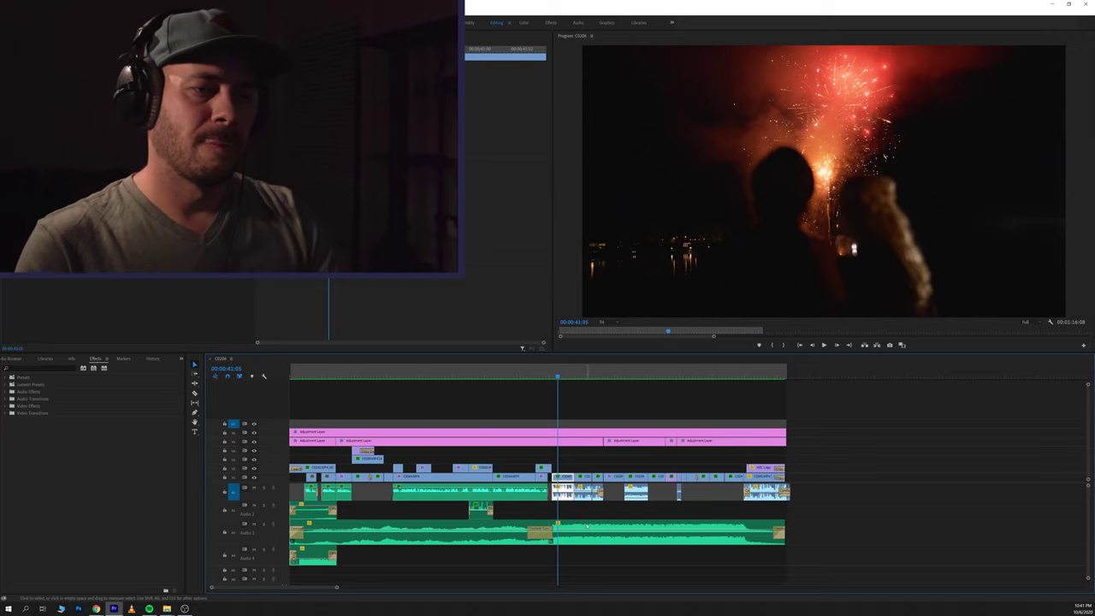
pyautogui.moveTo(588, 525); pyautogui.dragTo(660, 527)
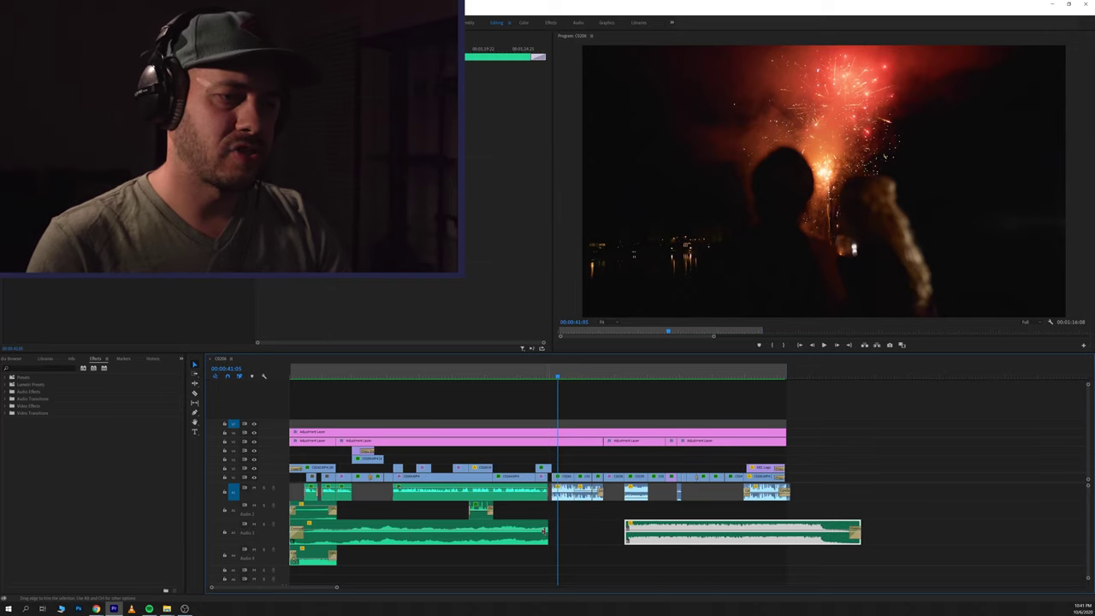
# - Stretch the first music clip into the gap, preview it from 00:00:36:10, then return to the speech shot
pyautogui.moveTo(548, 526); pyautogui.dragTo(613, 526)
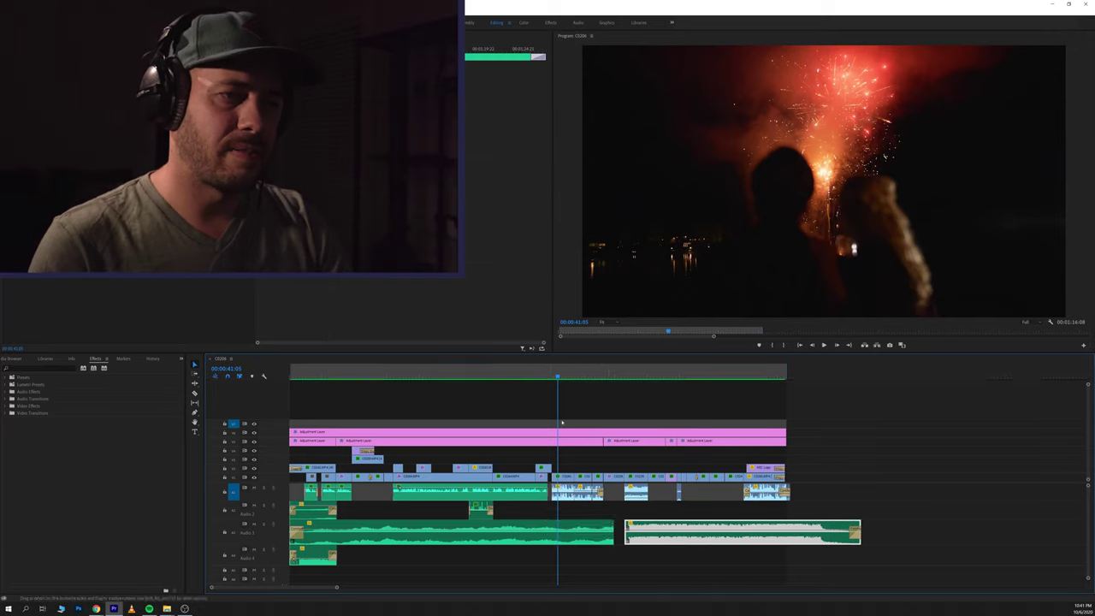
pyautogui.click(526, 372)
pyautogui.press('space')
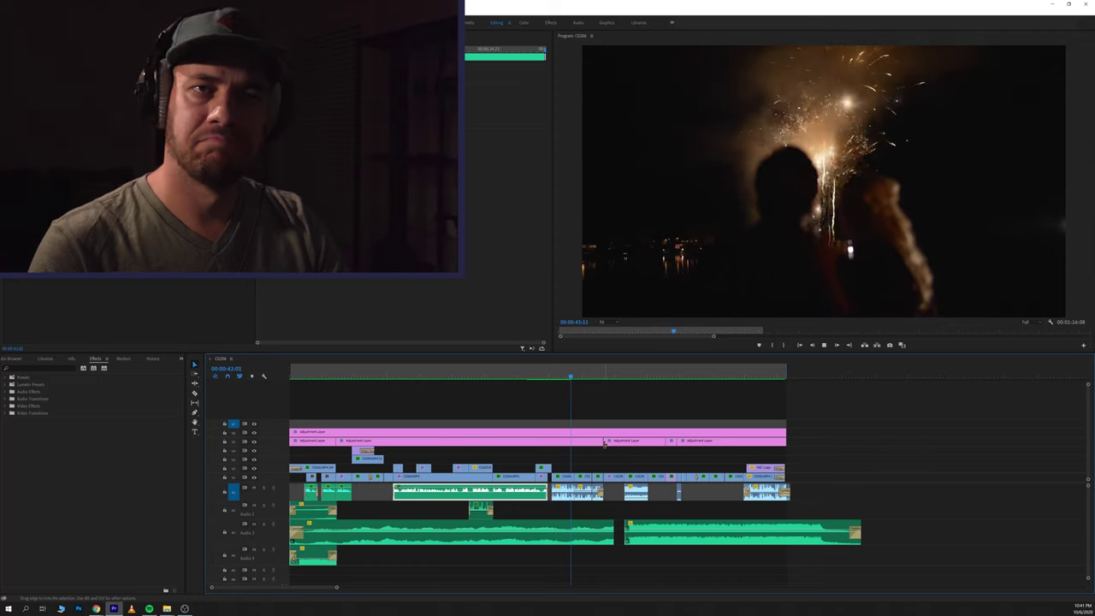
pyautogui.press('space')
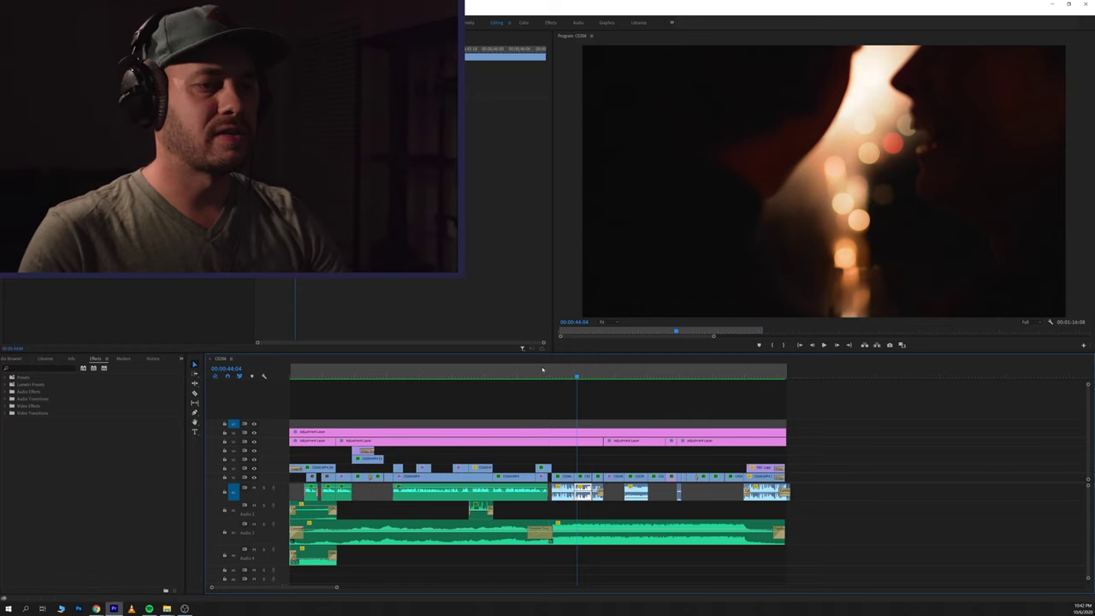
pyautogui.click(524, 489)
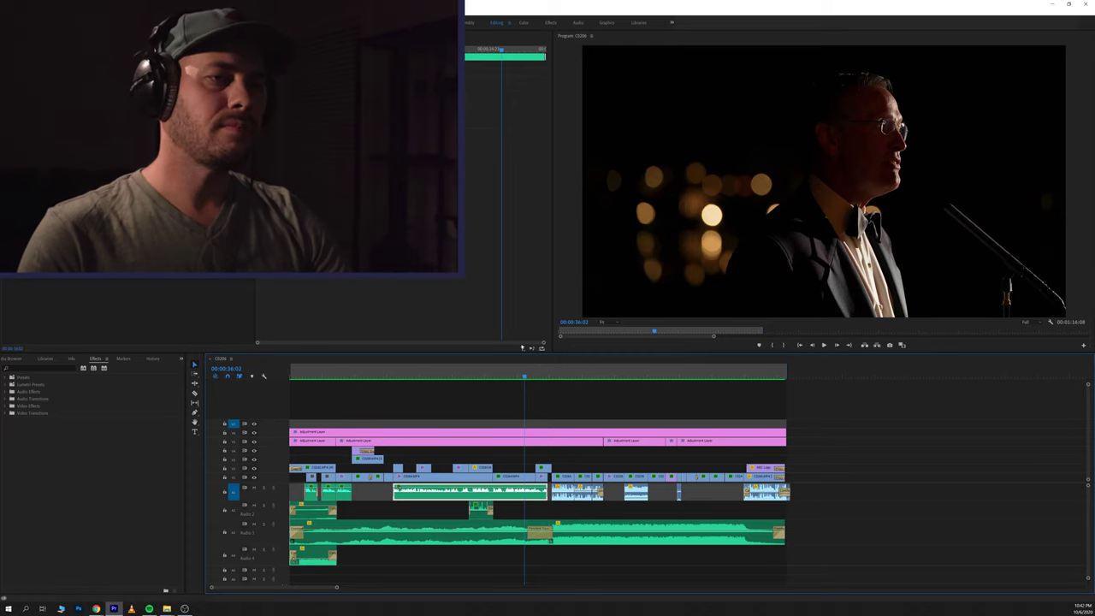
pyautogui.click(520, 375)
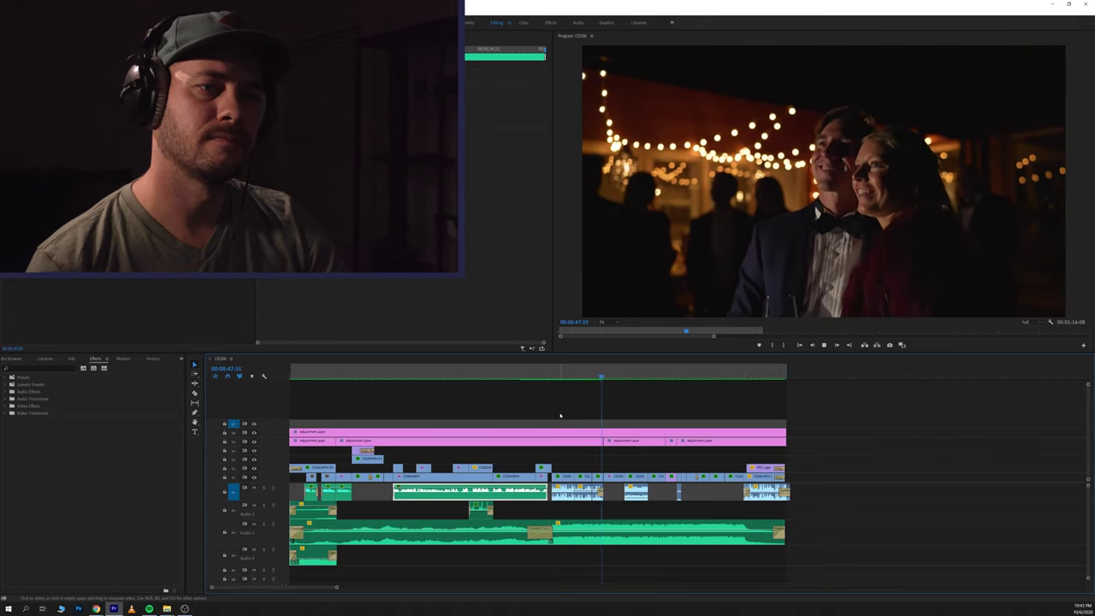
# - Stop playback on the couple smiling under the string lights at 00:00:48:03
pyautogui.press('space')
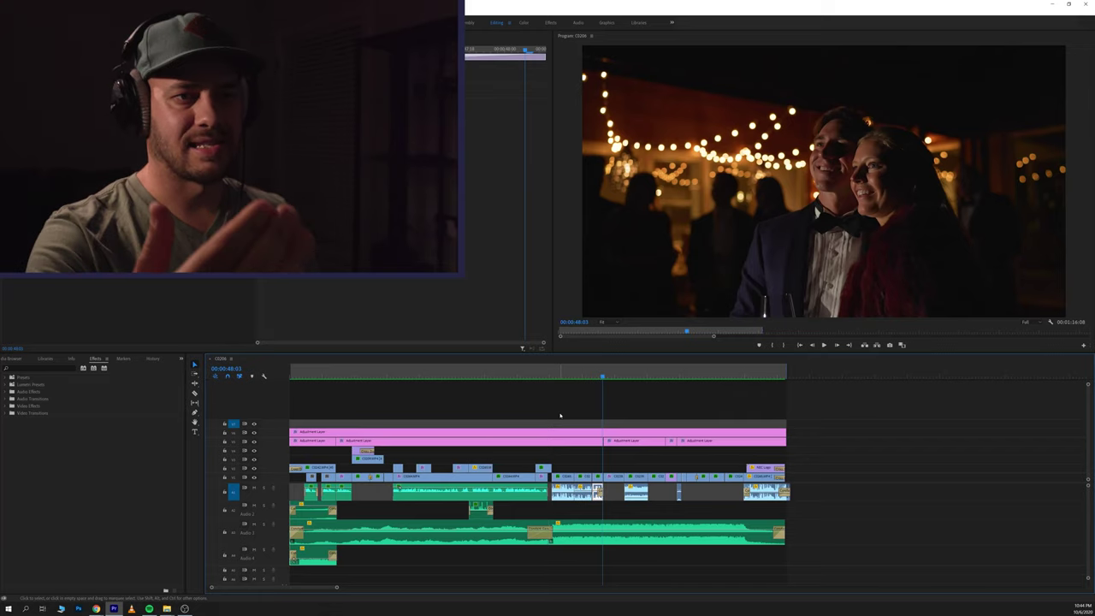
# - Scrub the playhead back to the candle-flame close-up at 00:00:44:23
pyautogui.moveTo(592, 372); pyautogui.dragTo(583, 371)
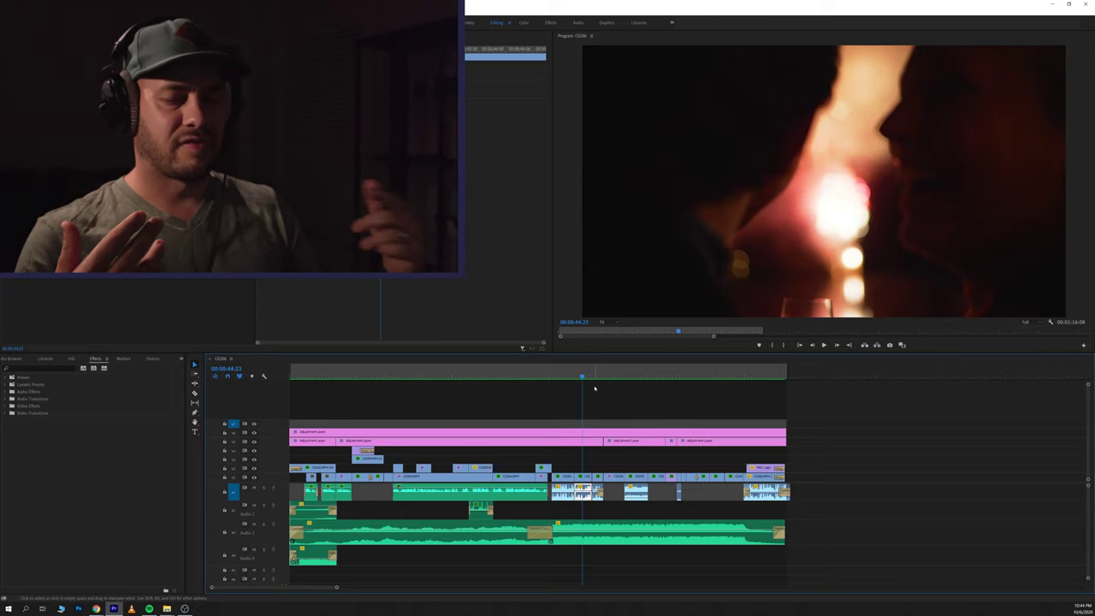
# - Play into the convertible shots, return near the white convertible clip start at 00:00:48:15, and replay
pyautogui.press('space')
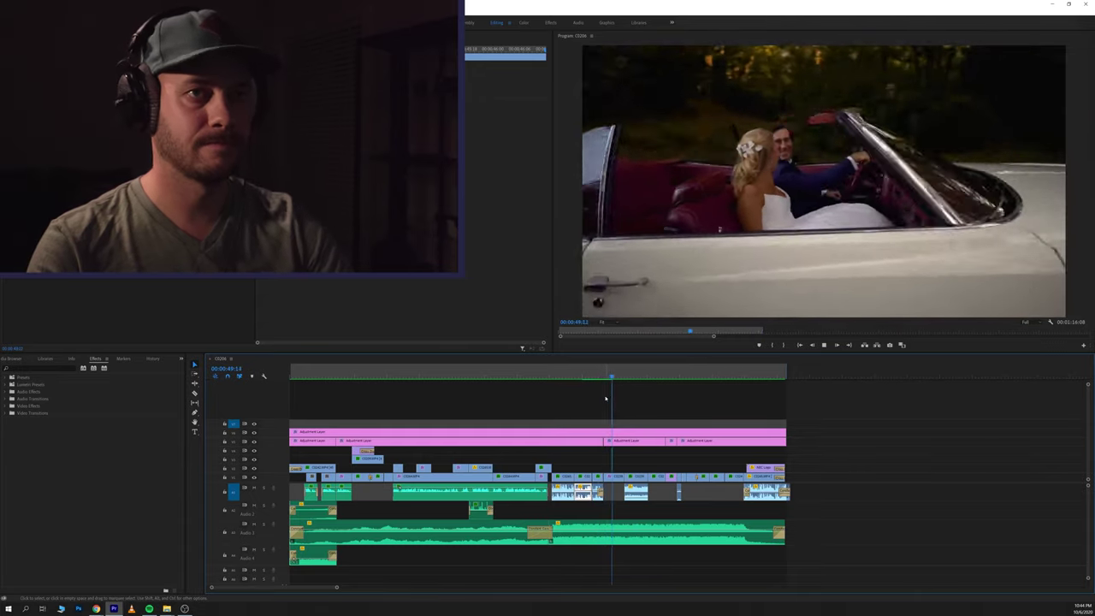
pyautogui.press('space')
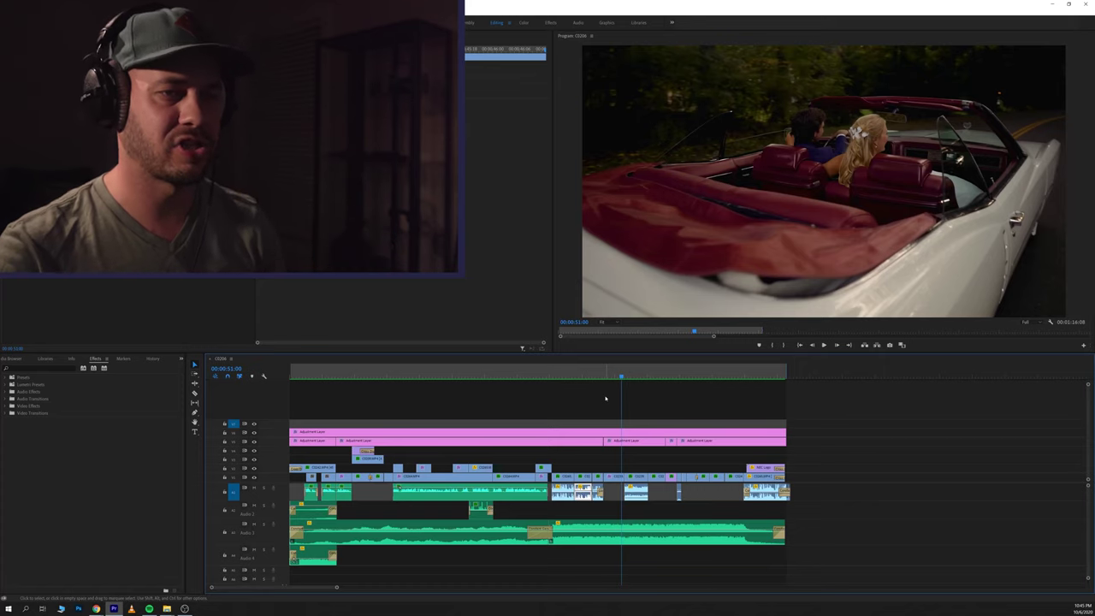
pyautogui.click(607, 371)
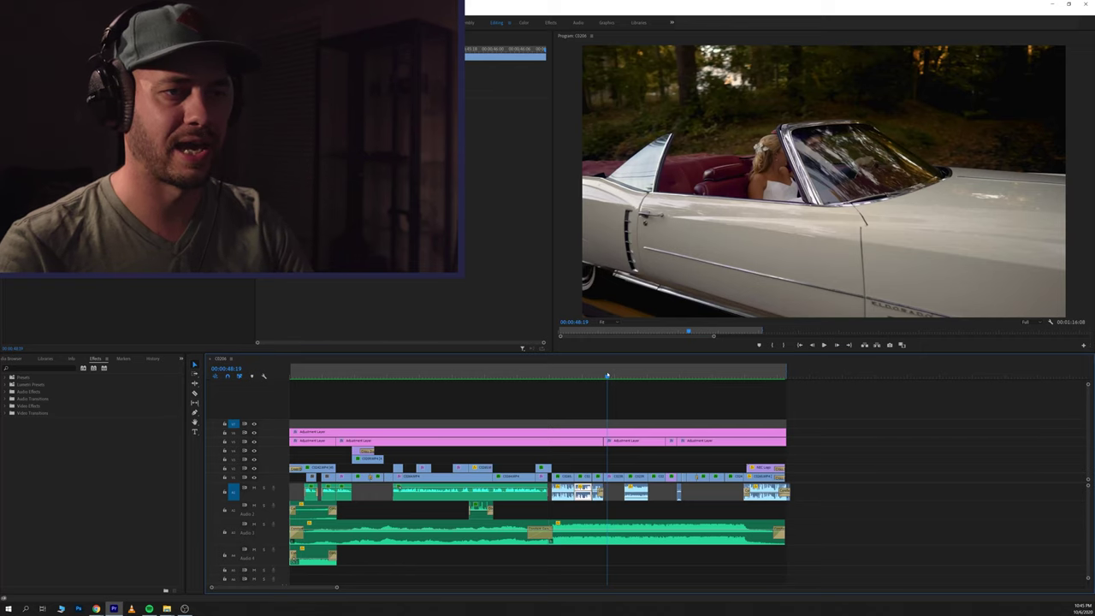
pyautogui.click(607, 373)
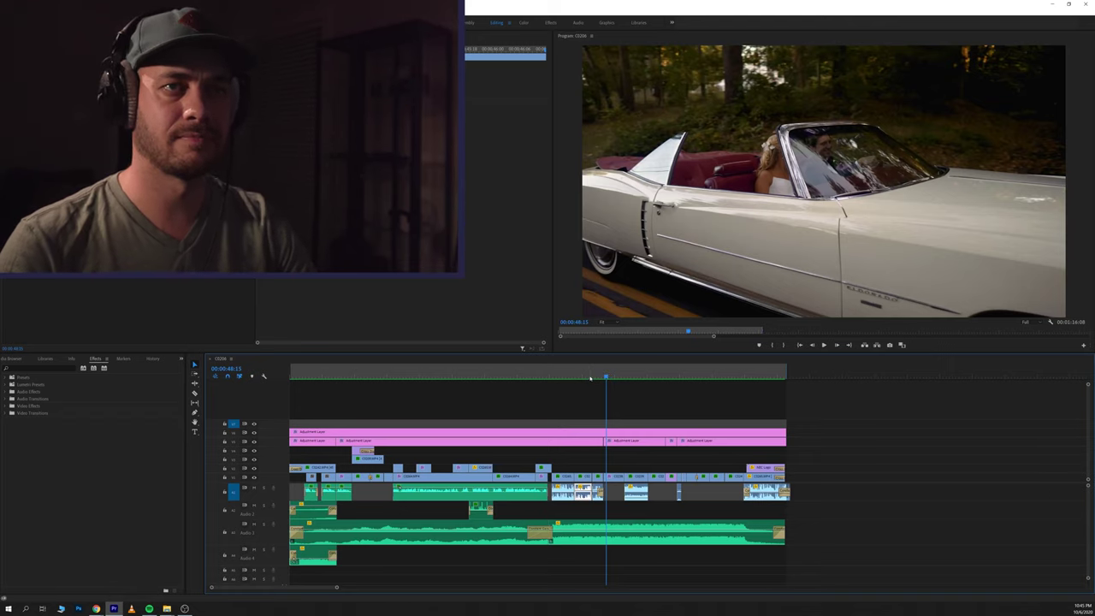
pyautogui.press('space')
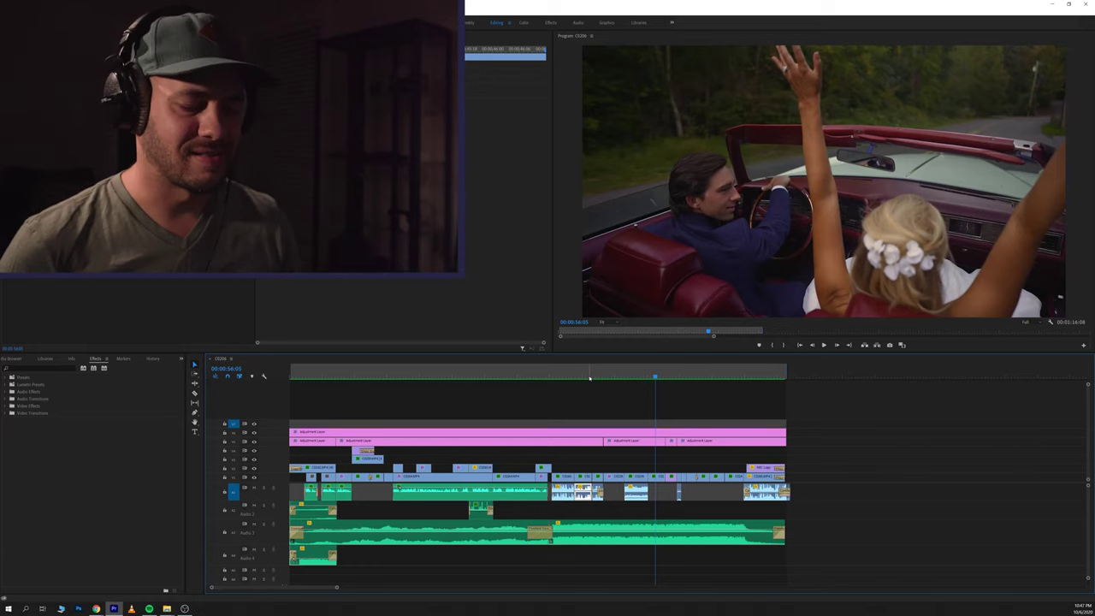
# - Play to the staircase shot, jump back to the aerial lake house at 00:00:59:04, and resume playback
pyautogui.press('space')
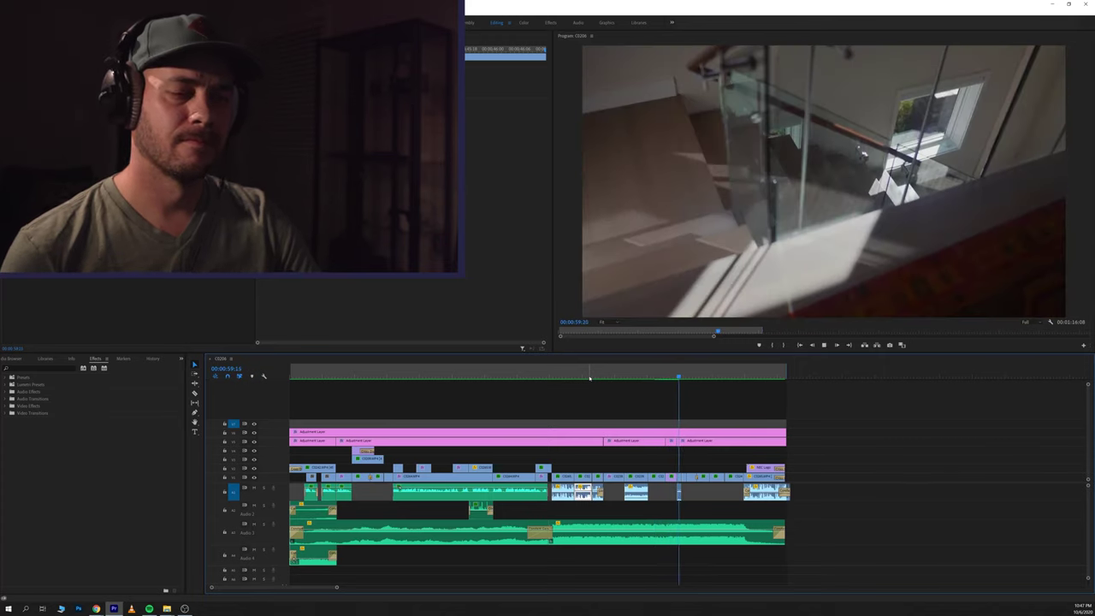
pyautogui.press('space')
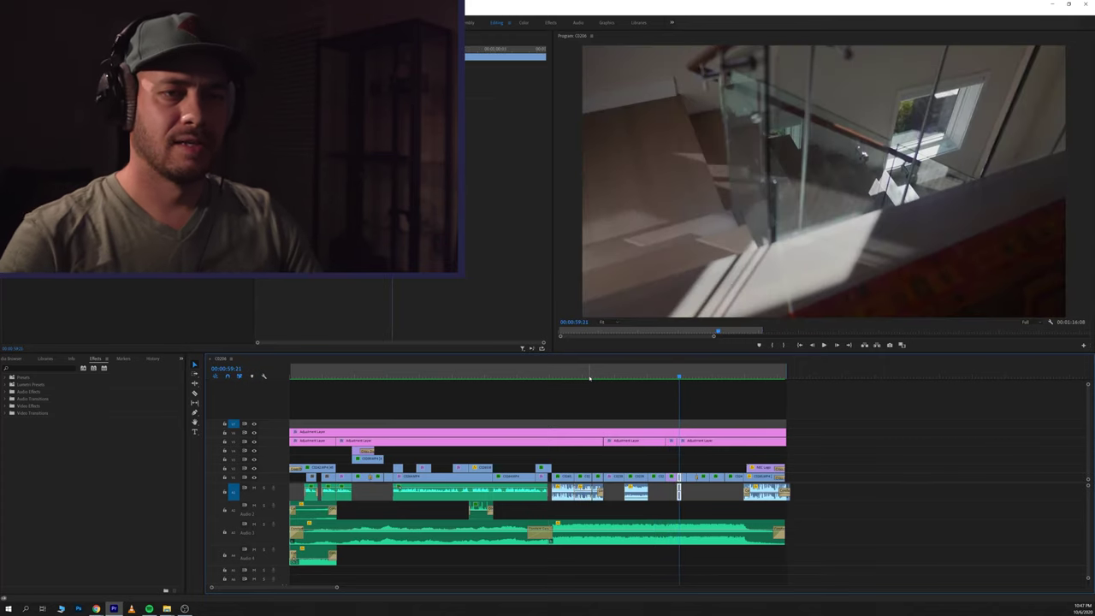
pyautogui.click(675, 375)
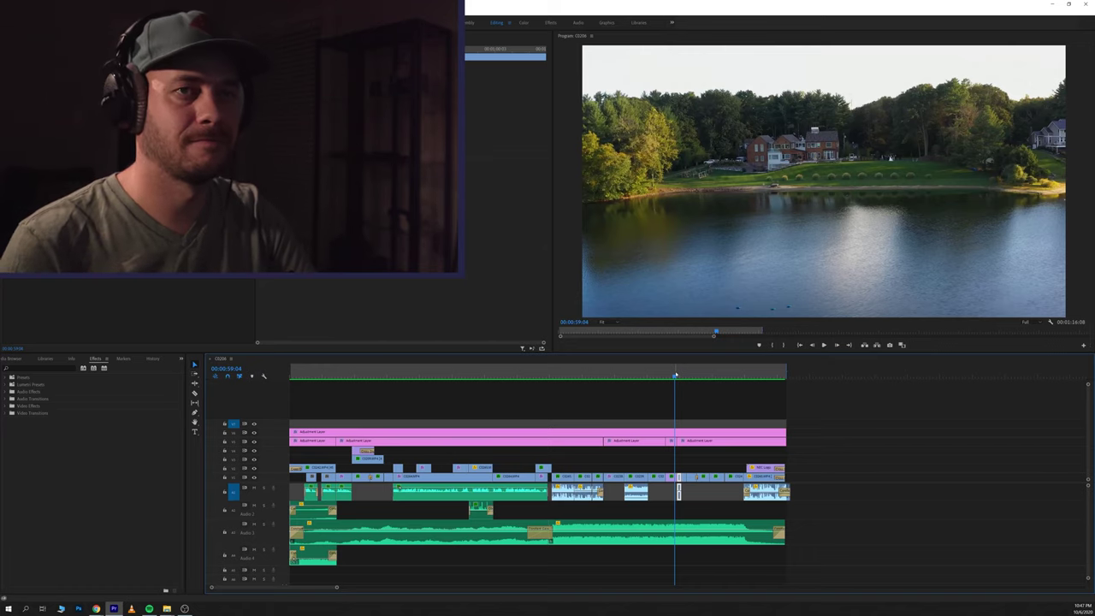
pyautogui.press('space')
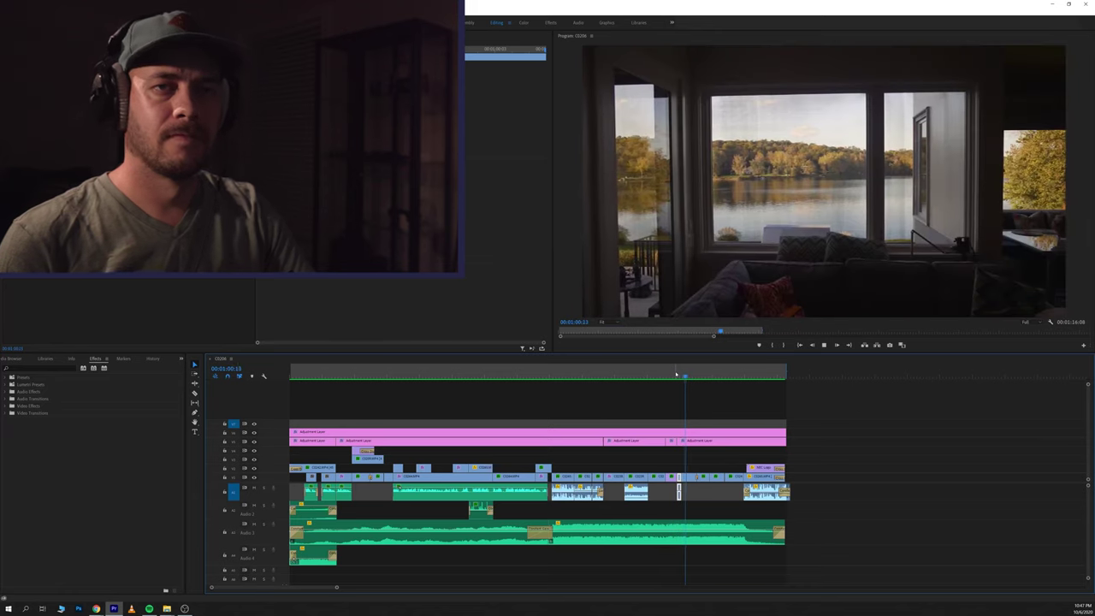
# - Pause on the dining-room reveal shot at 00:01:01:01, then resume playing
pyautogui.press('space')
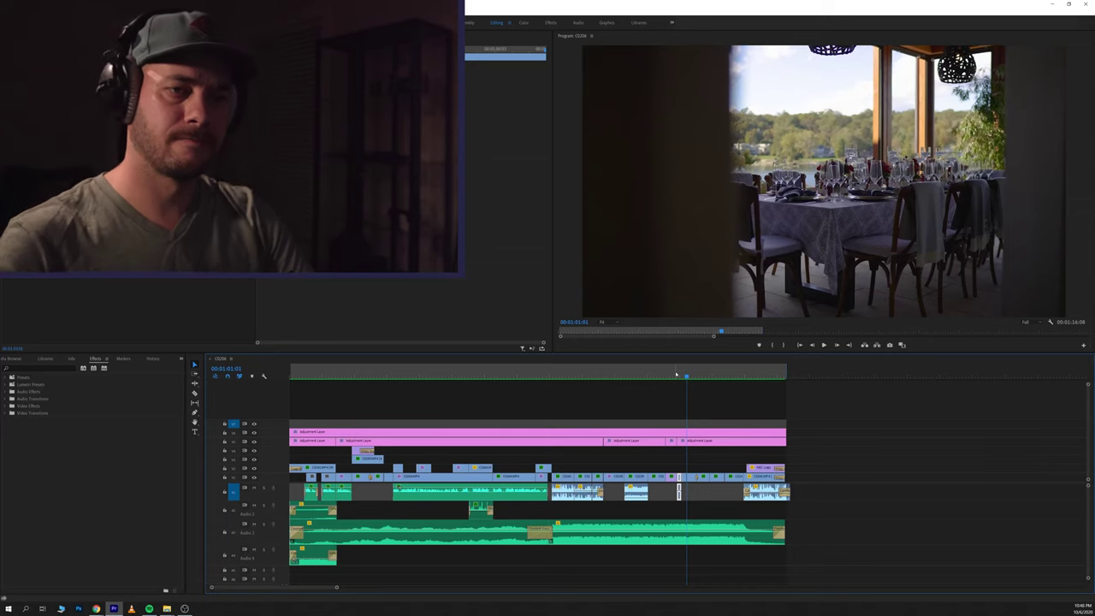
pyautogui.press('space')
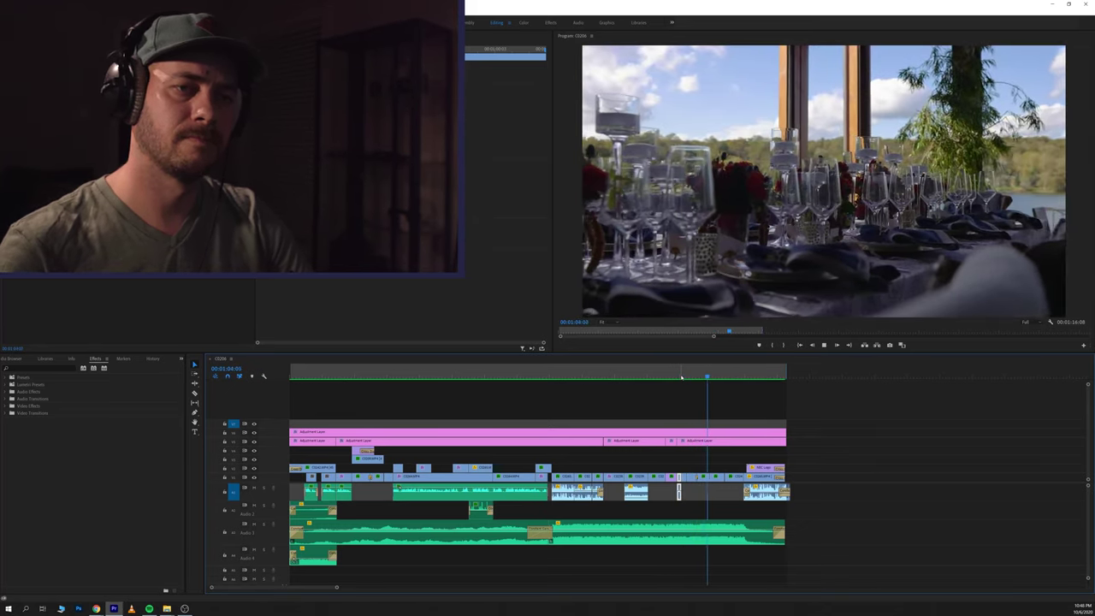
# - Replay the dining shots and hold on the wine-glass close-up at 00:01:03:03
pyautogui.press('space')
pyautogui.click(687, 374)
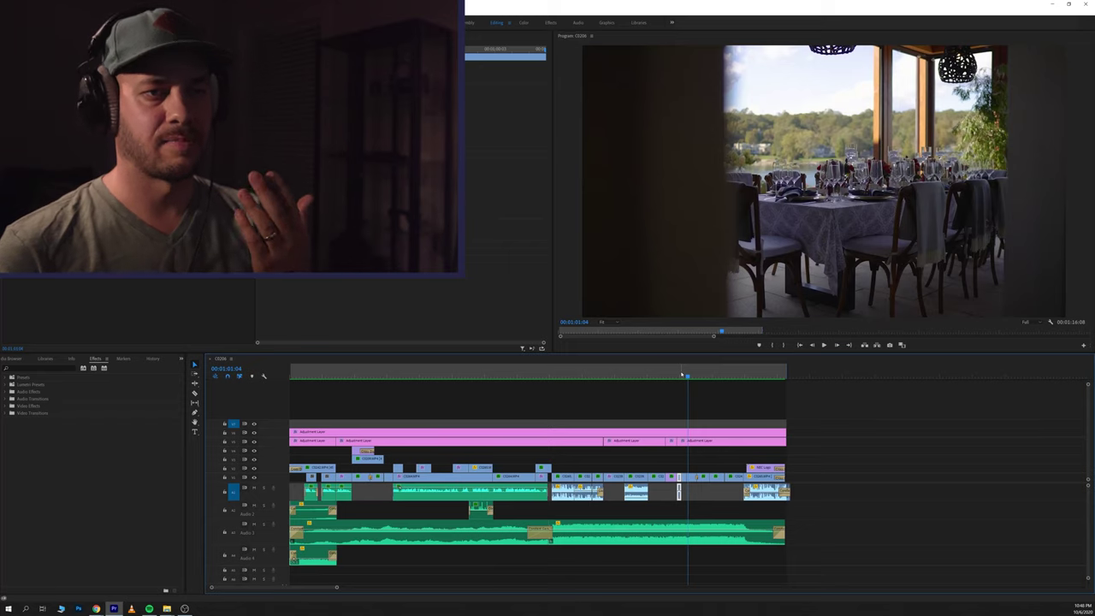
pyautogui.press('space')
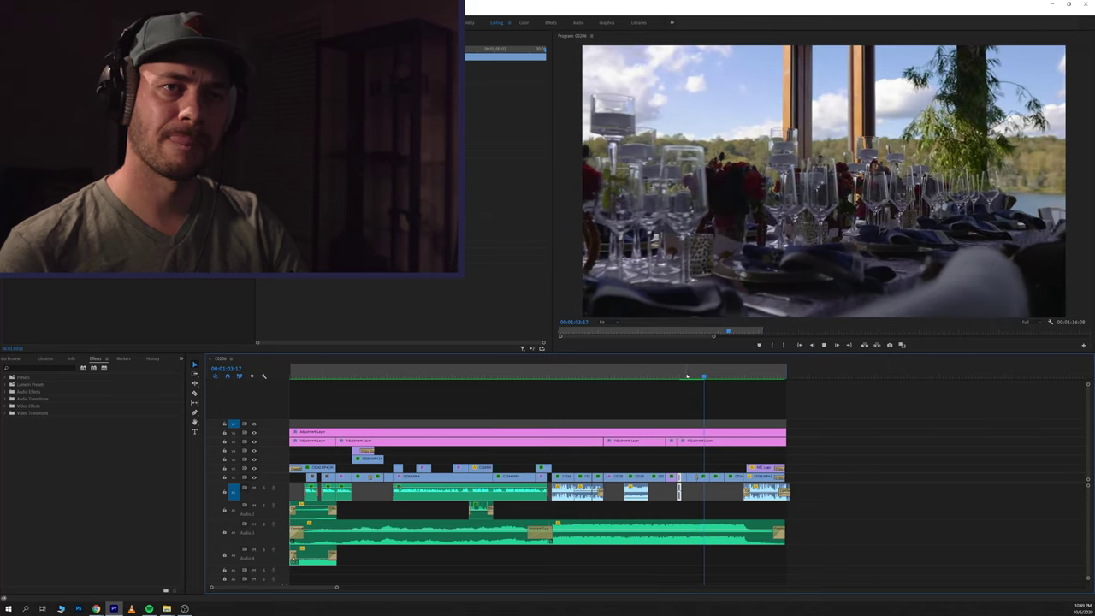
pyautogui.press('space')
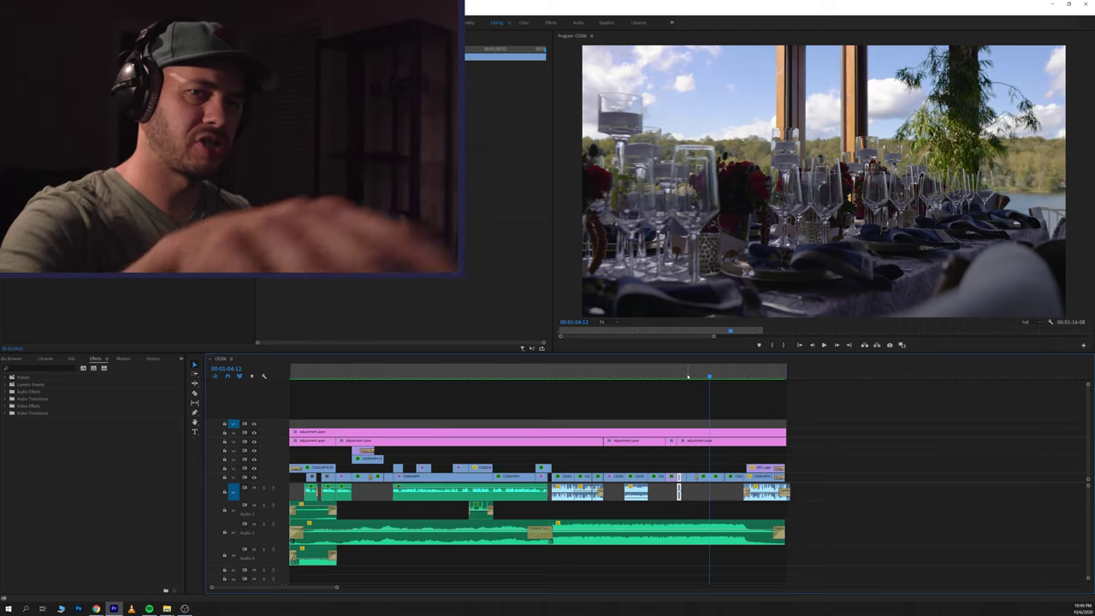
pyautogui.moveTo(710, 376); pyautogui.dragTo(700, 376)
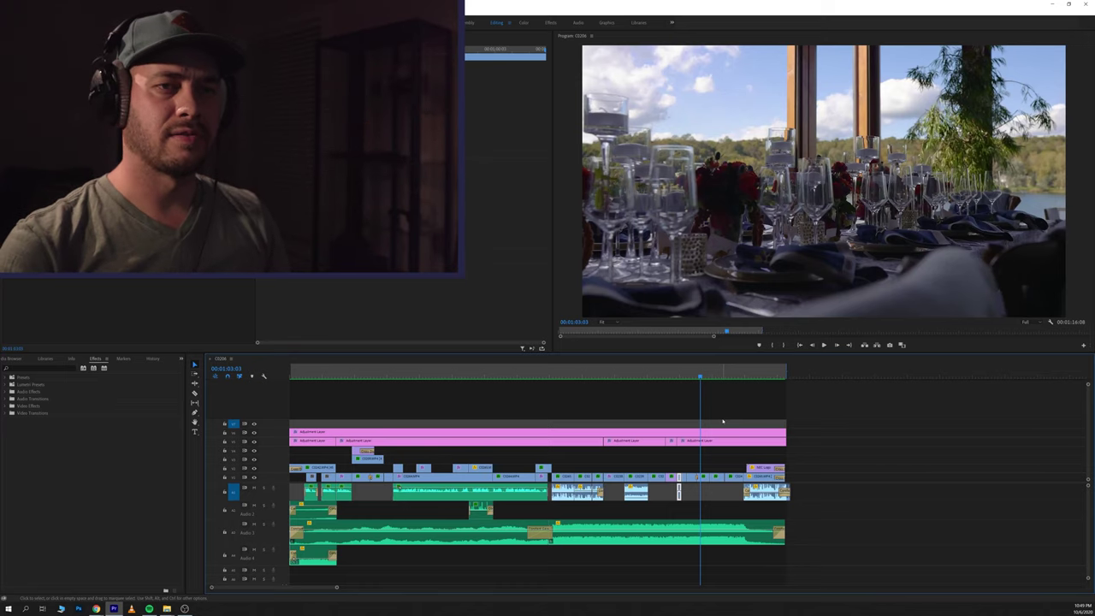
# - Play from the cross dissolve and pause on the couple on the dock at 00:01:09:11
pyautogui.moveTo(700, 377); pyautogui.dragTo(697, 376)
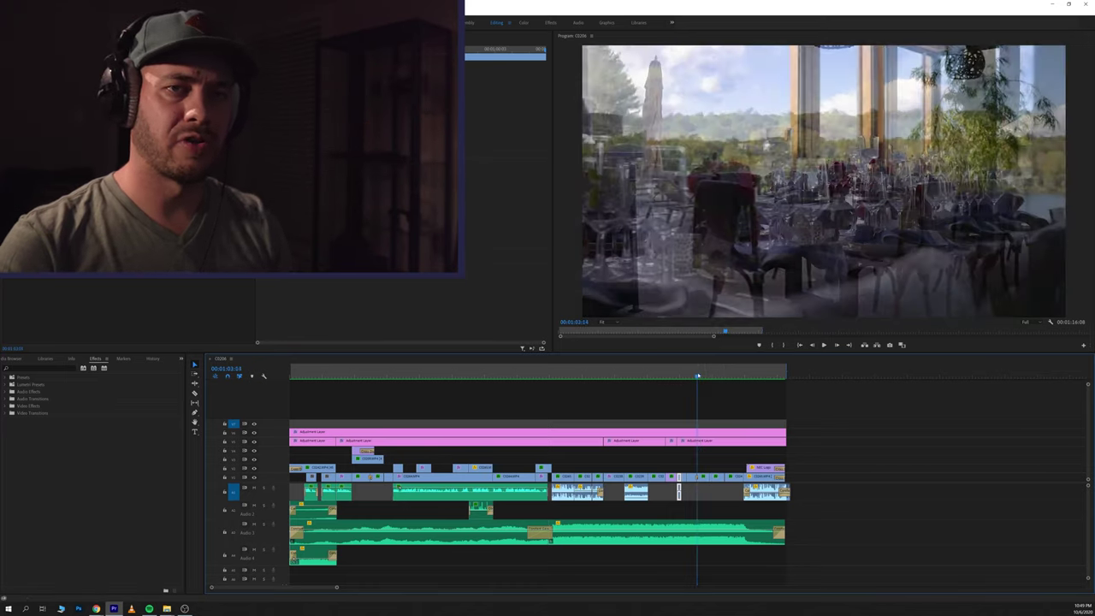
pyautogui.press('space')
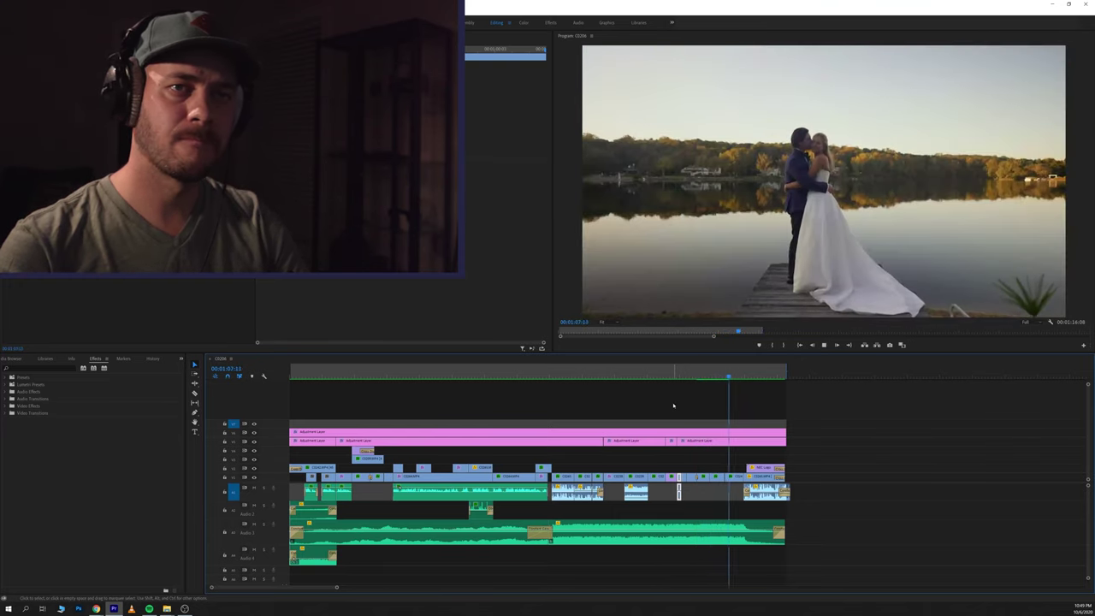
pyautogui.press('space')
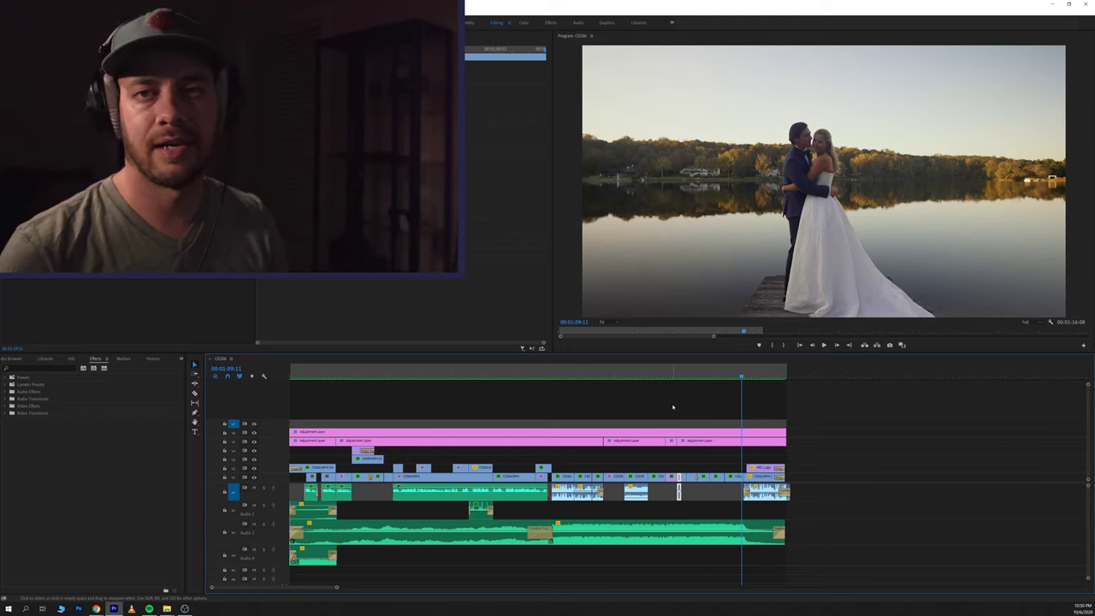
# - Play on into the closing fireworks clip toward the NEC logo at 00:01:13:18
pyautogui.press('space')
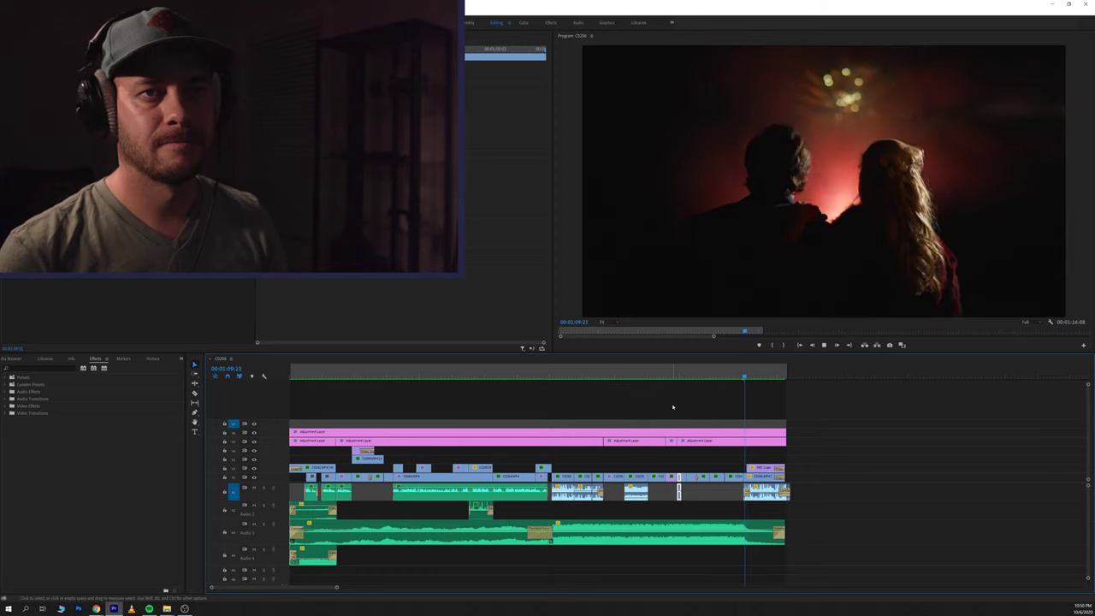